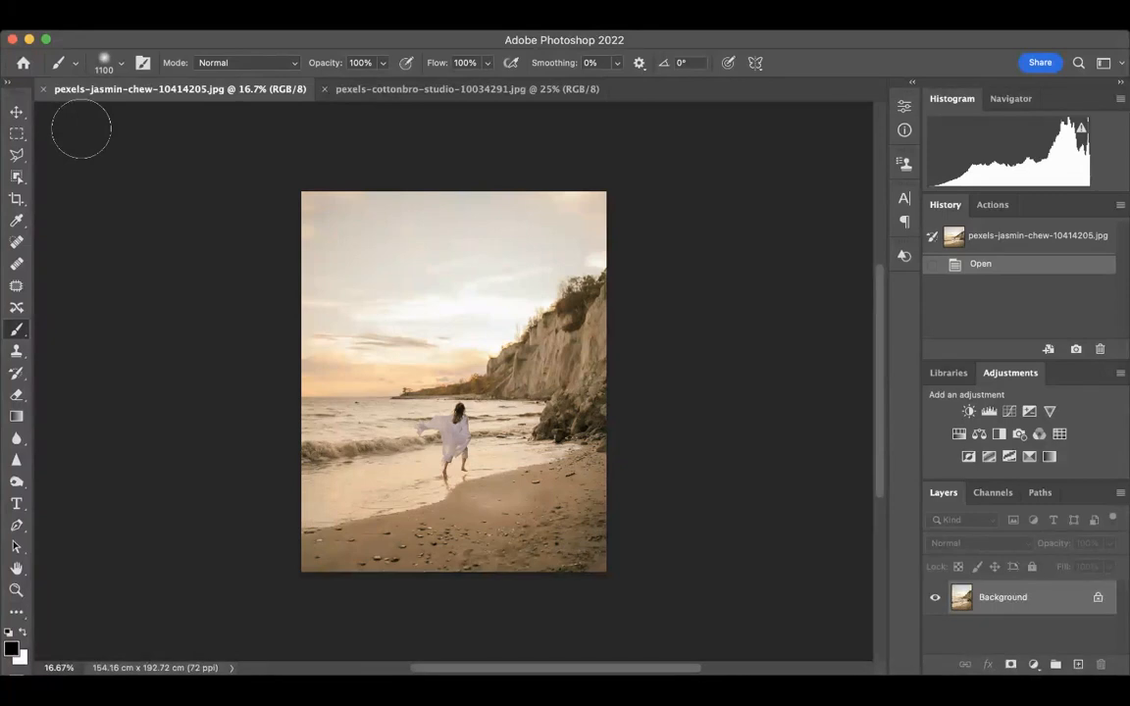
- Copy the beach photo into the pexels-cottonbro-studio-10034291.jpg document as a new layer with the Move tool
click(19, 112)
scroll(434, 116, up, 3)
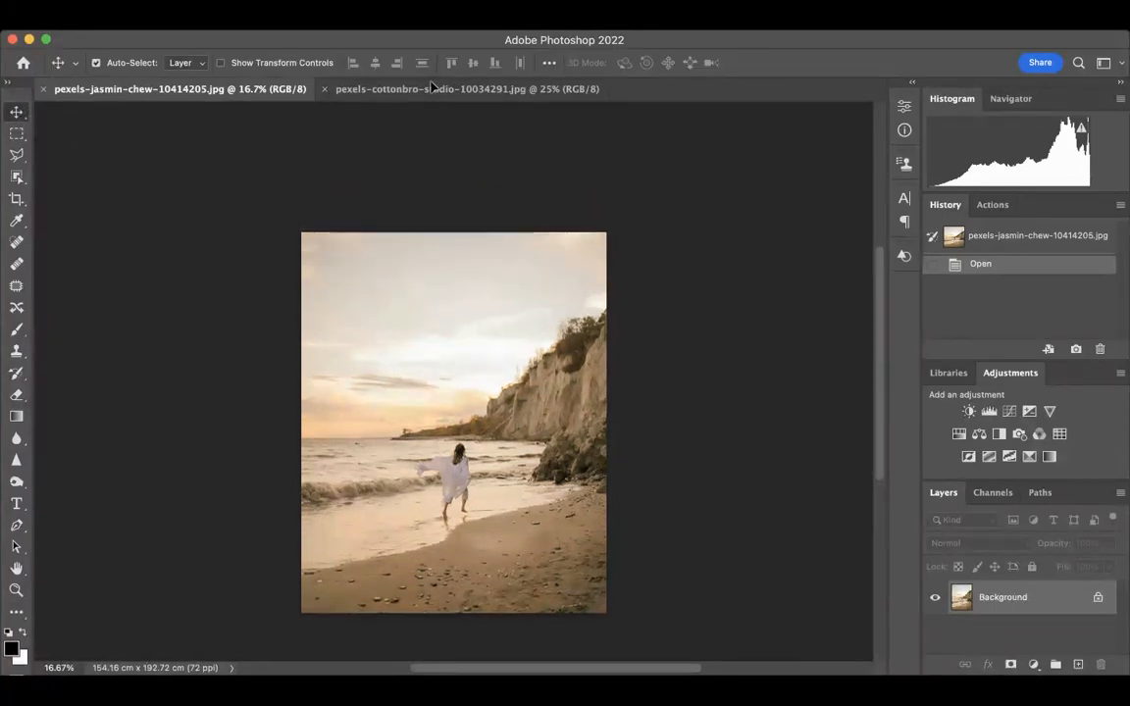
drag(432, 89, 471, 368)
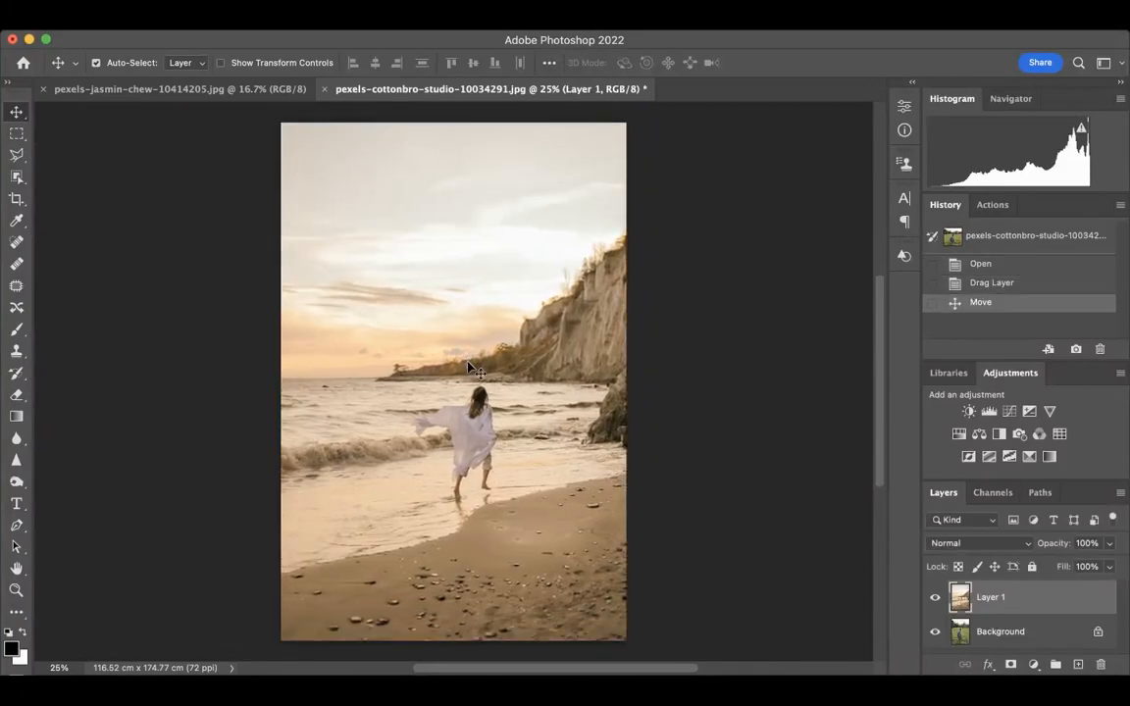
- Scale the beach layer proportionally with Free Transform to about 91.4% and position it so that it covers the whole canvas
key(ctrl+t)
drag(699, 355, 610, 361)
drag(604, 381, 635, 423)
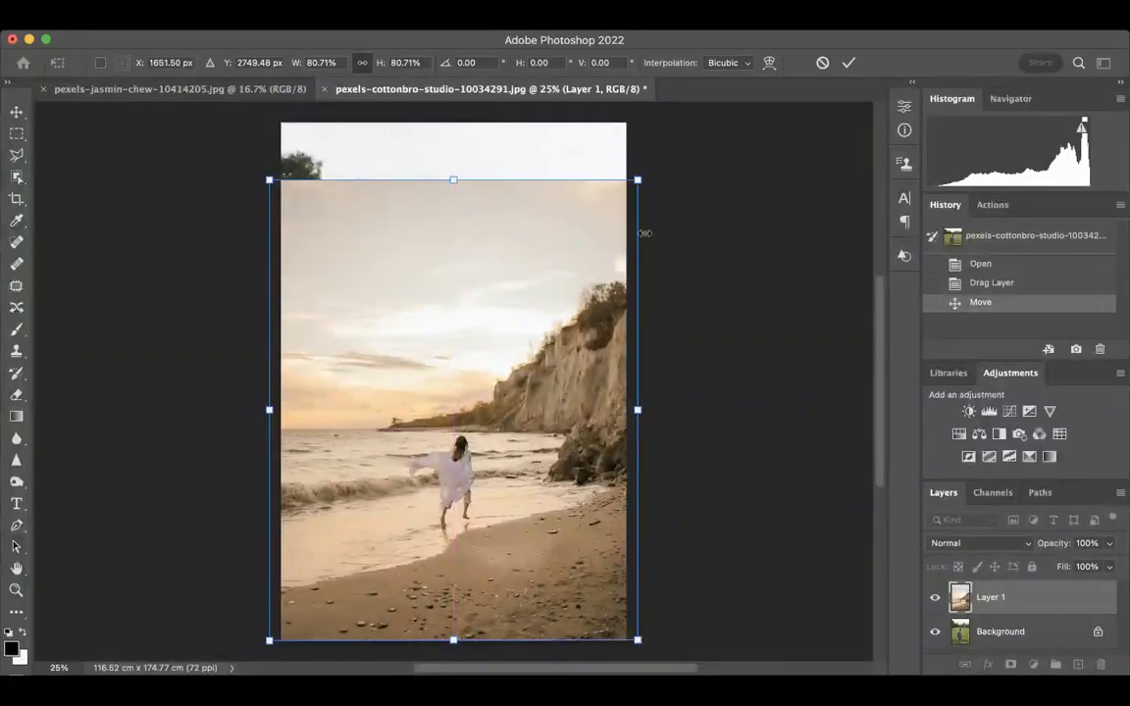
drag(637, 179, 687, 118)
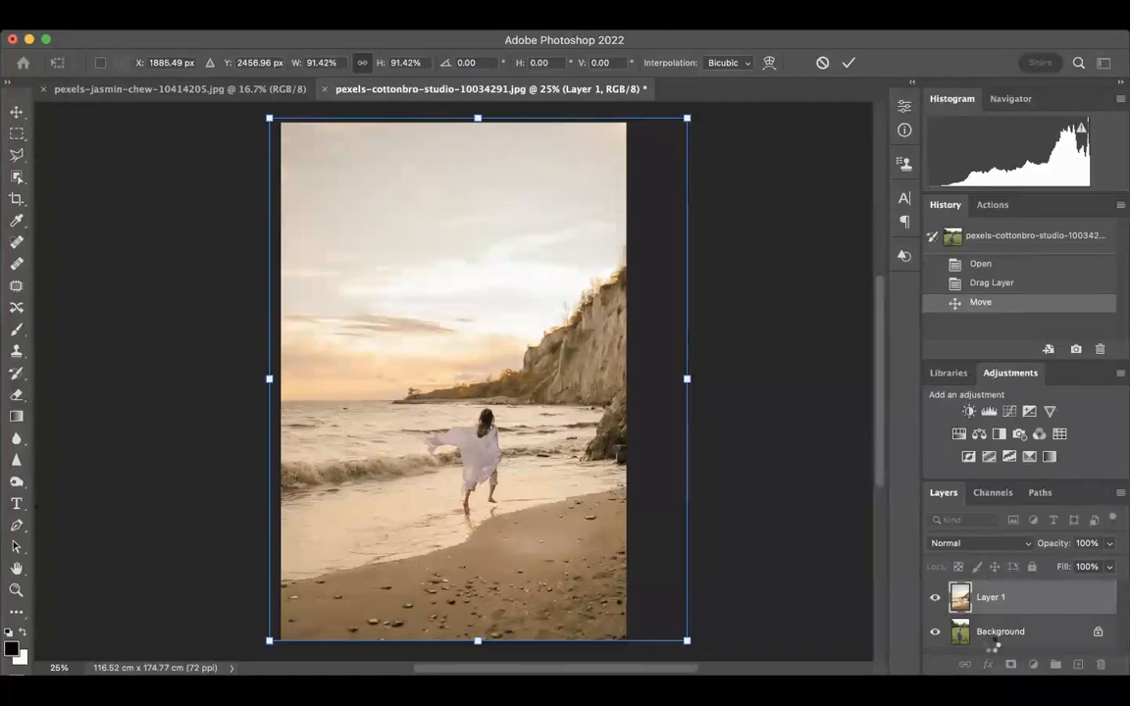
key(Return)
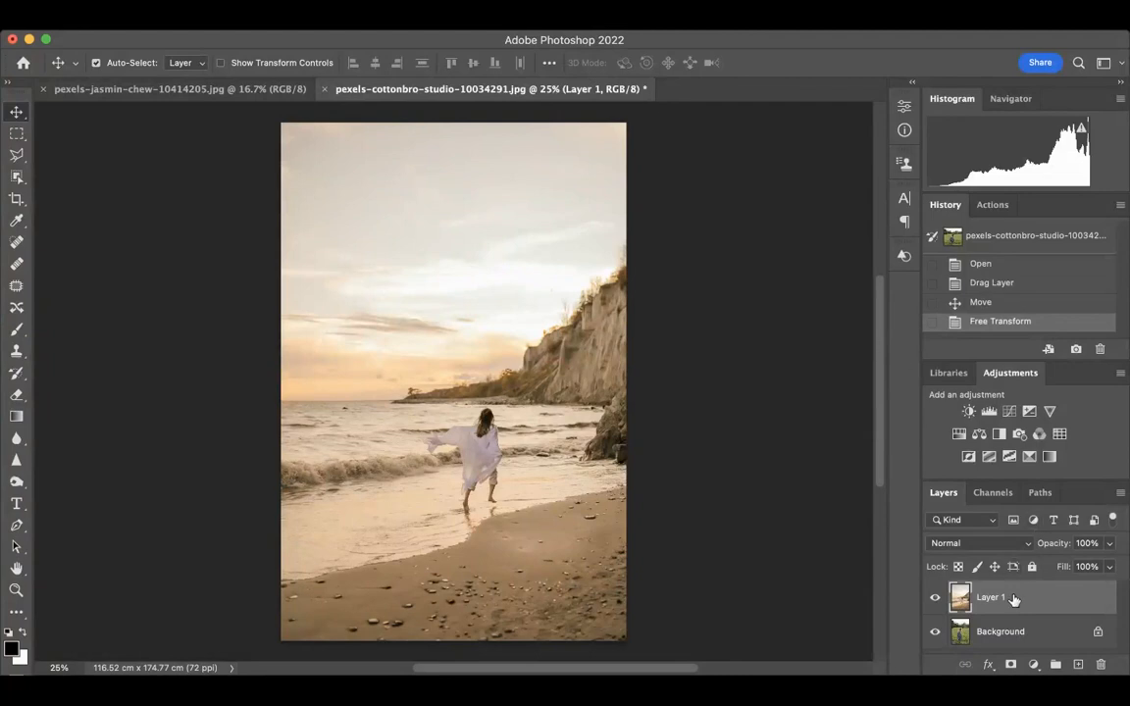
- Add a Black & White adjustment layer above the beach layer
click(999, 437)
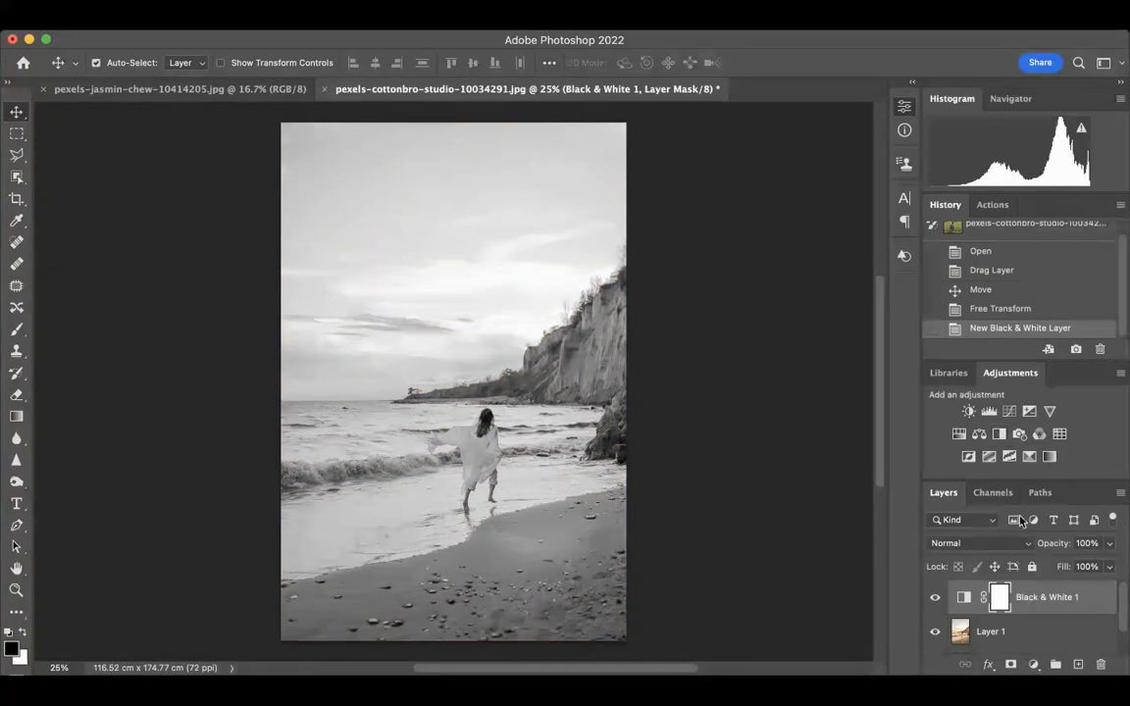
scroll(1061, 663, down, 3)
scroll(1028, 614, down, 2)
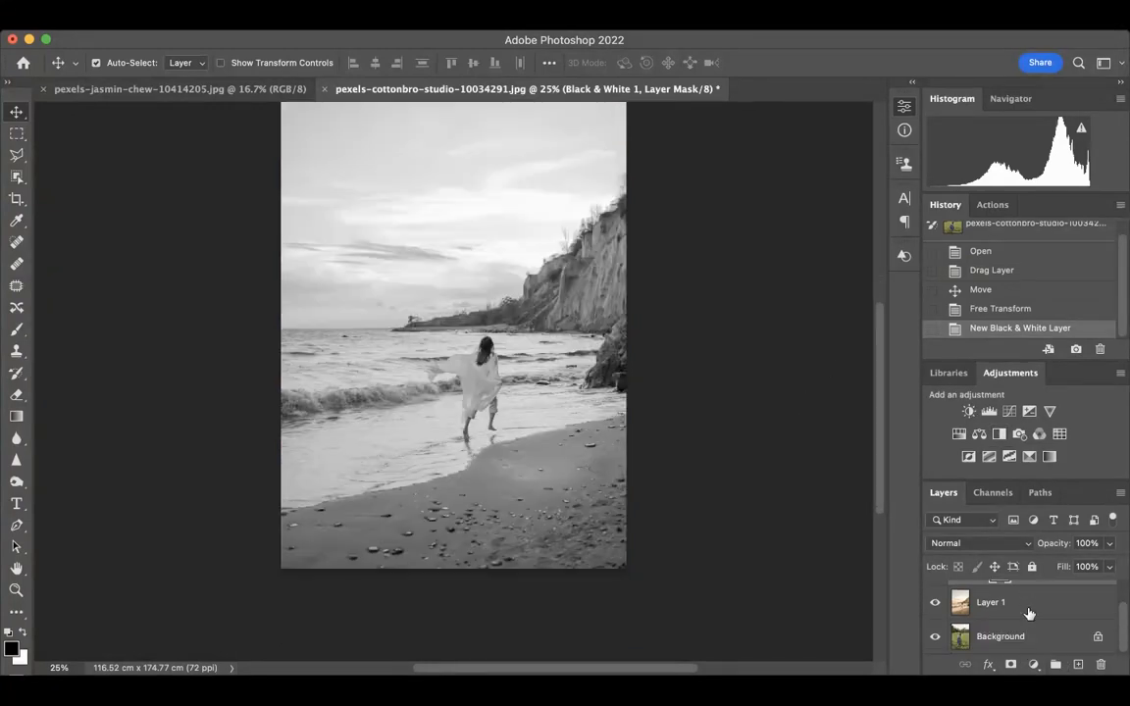
scroll(1028, 613, up, 2)
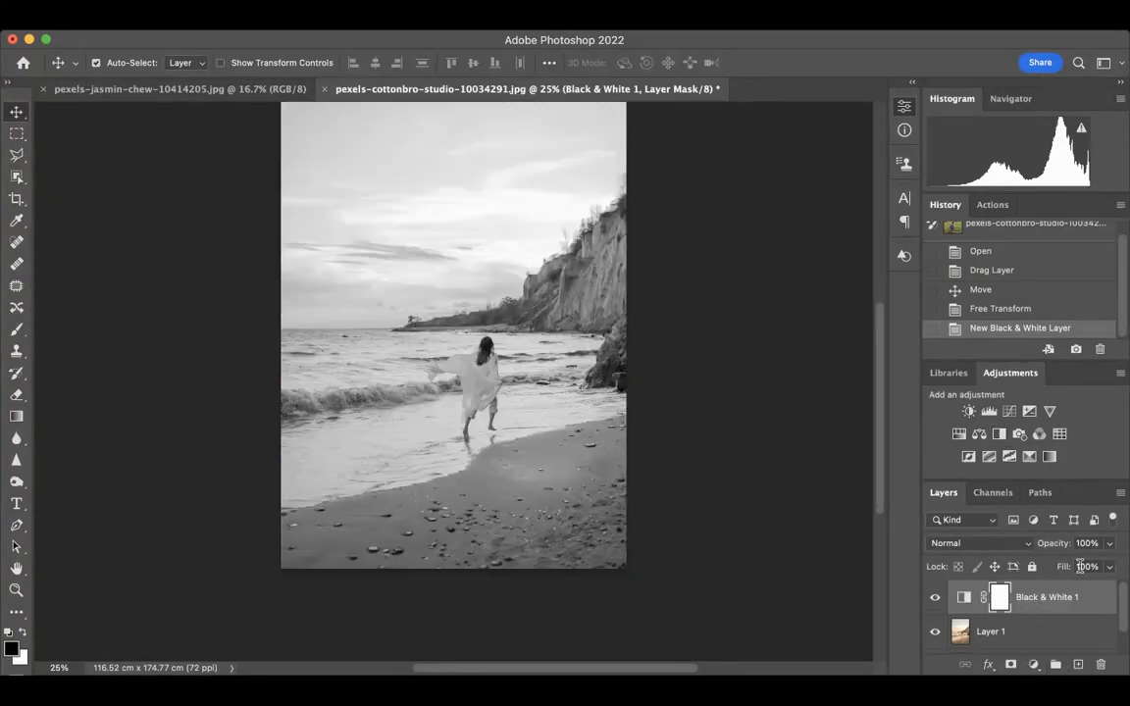
- Try clipping the Black & White adjustment to Layer 1, toggling Layer 1's visibility to compare, and release the clipping mask
alt+click(1030, 612)
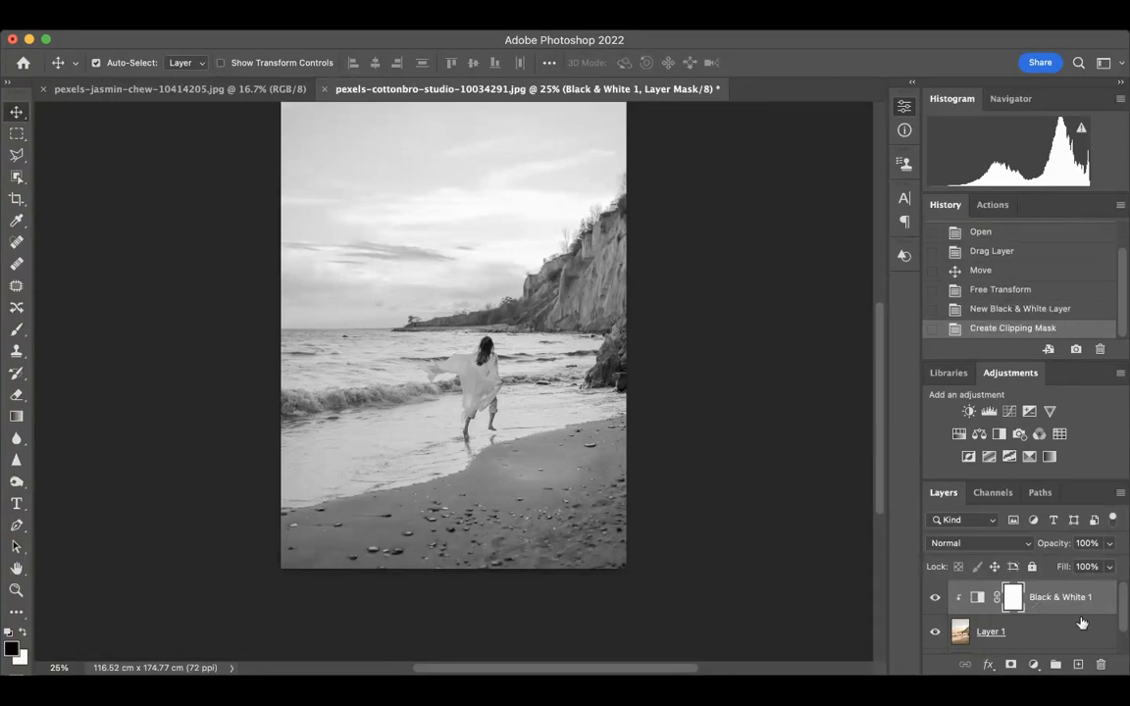
scroll(1079, 618, down, 2)
click(936, 604)
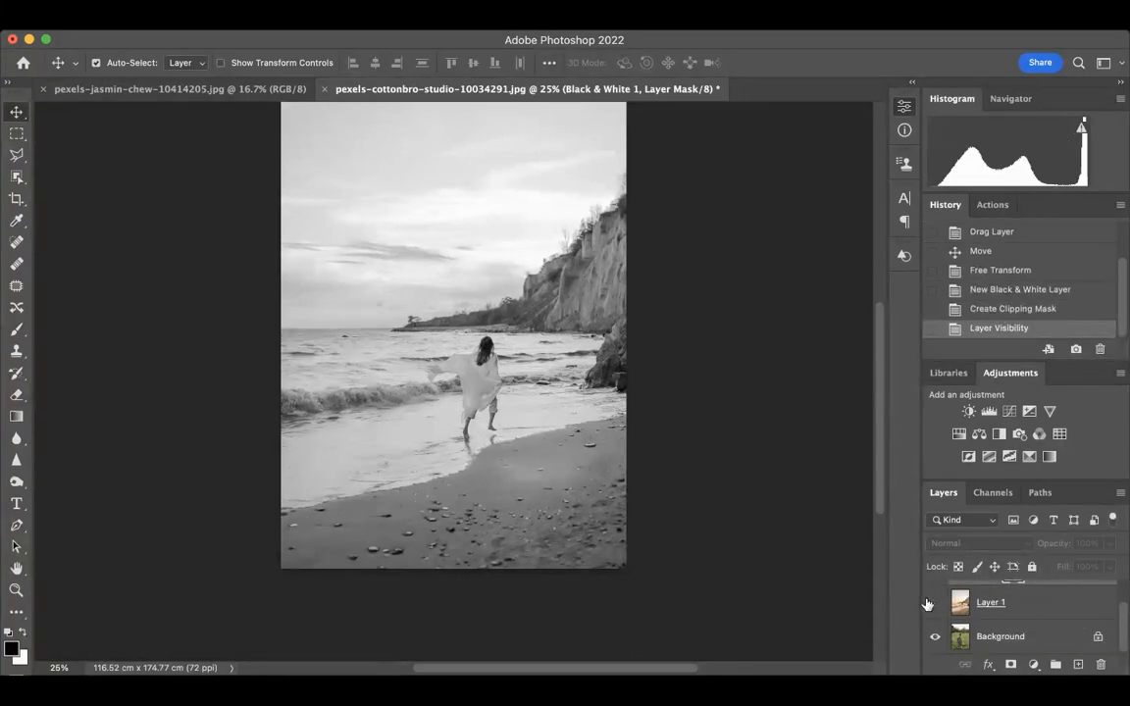
click(936, 604)
scroll(1030, 625, up, 2)
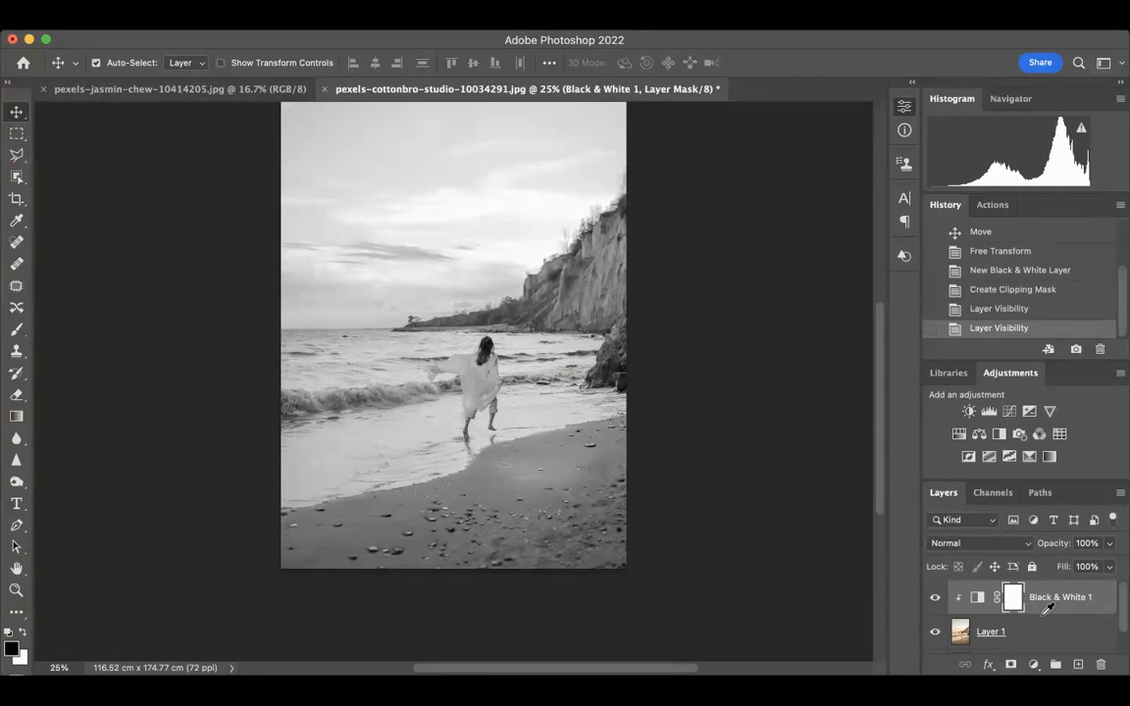
alt+click(1041, 614)
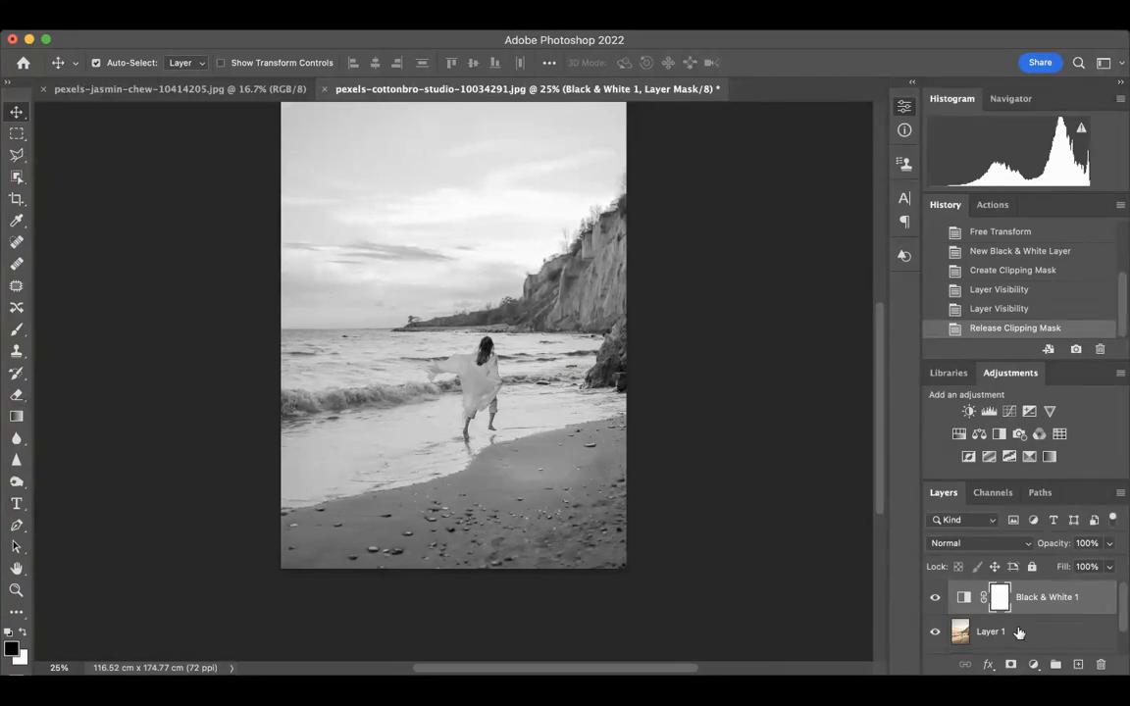
- Lower Layer 1's opacity to 52% and shift the beach photo so that its running woman overlaps the woman in the field
click(983, 634)
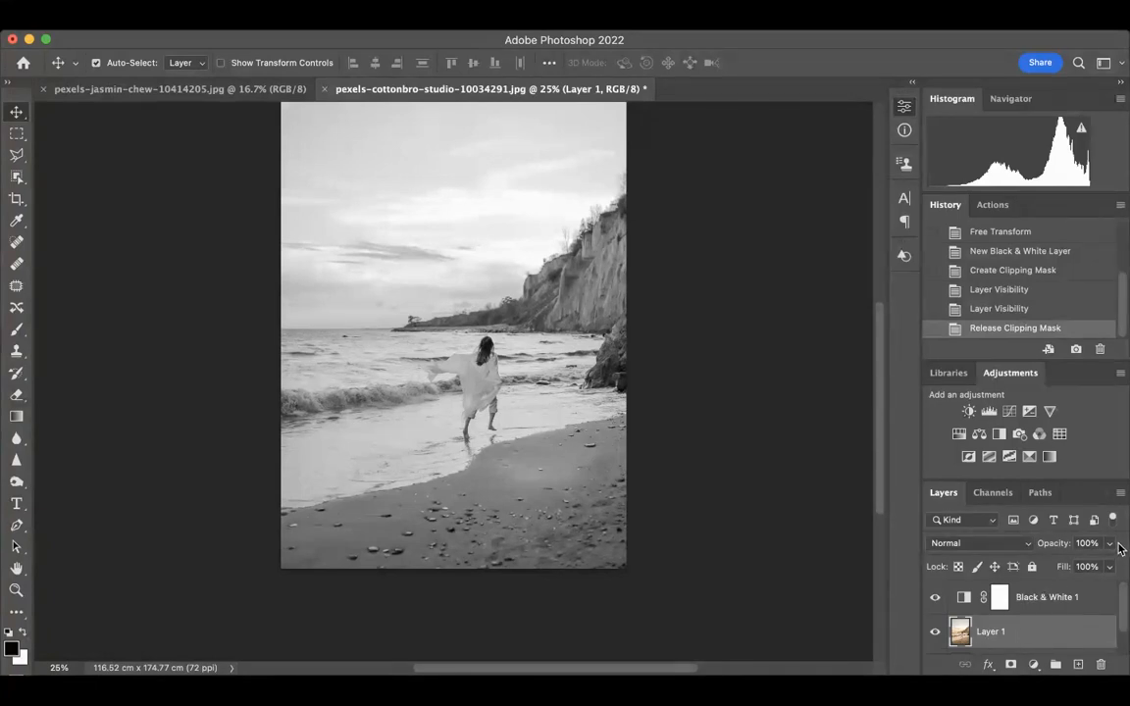
drag(1117, 545, 1072, 566)
drag(424, 447, 412, 389)
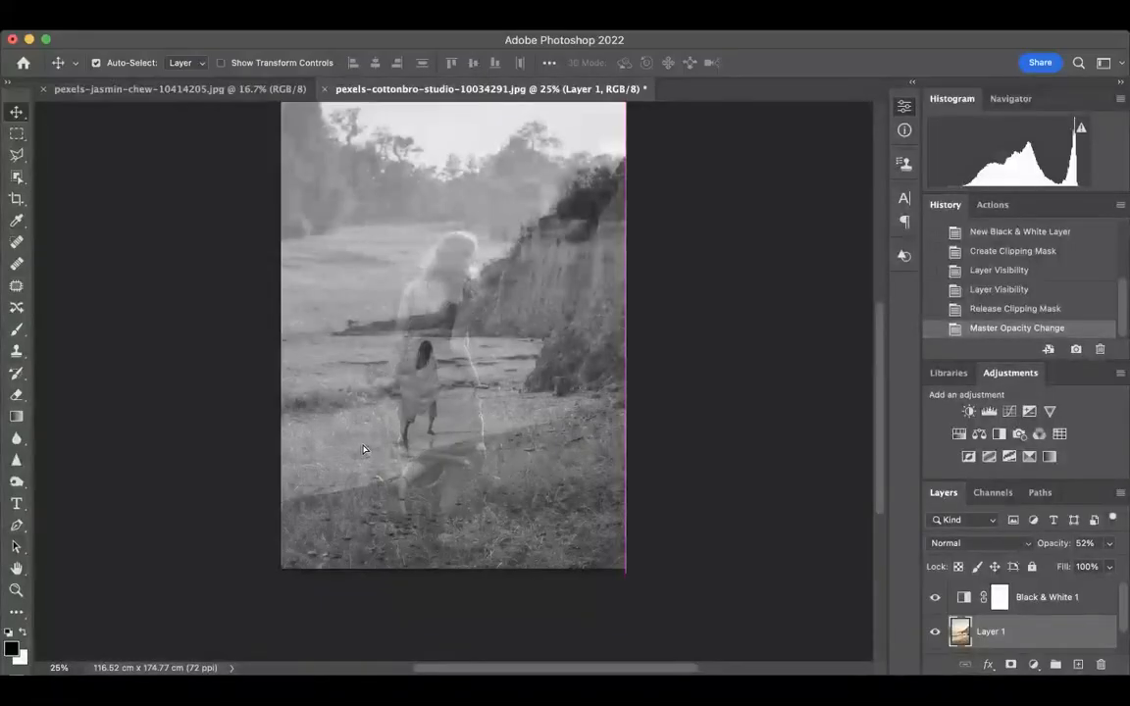
drag(368, 451, 392, 449)
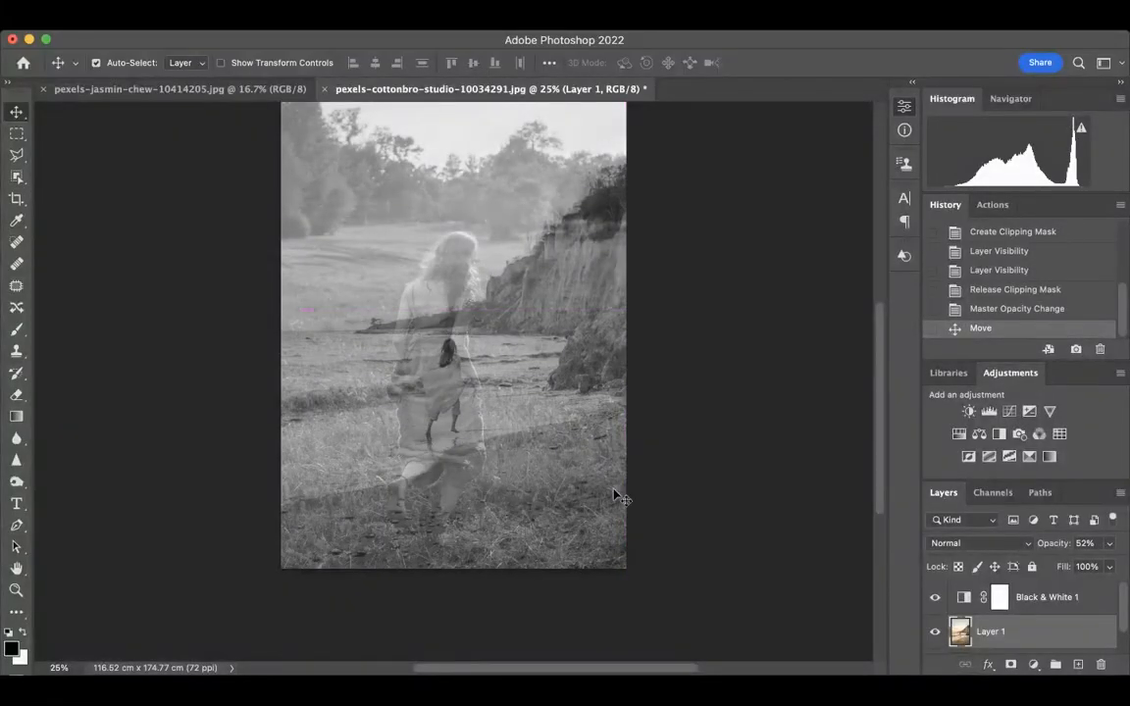
- Restore Layer 1's opacity to 100% and add a layer mask to it
click(1109, 546)
drag(1079, 568, 1117, 564)
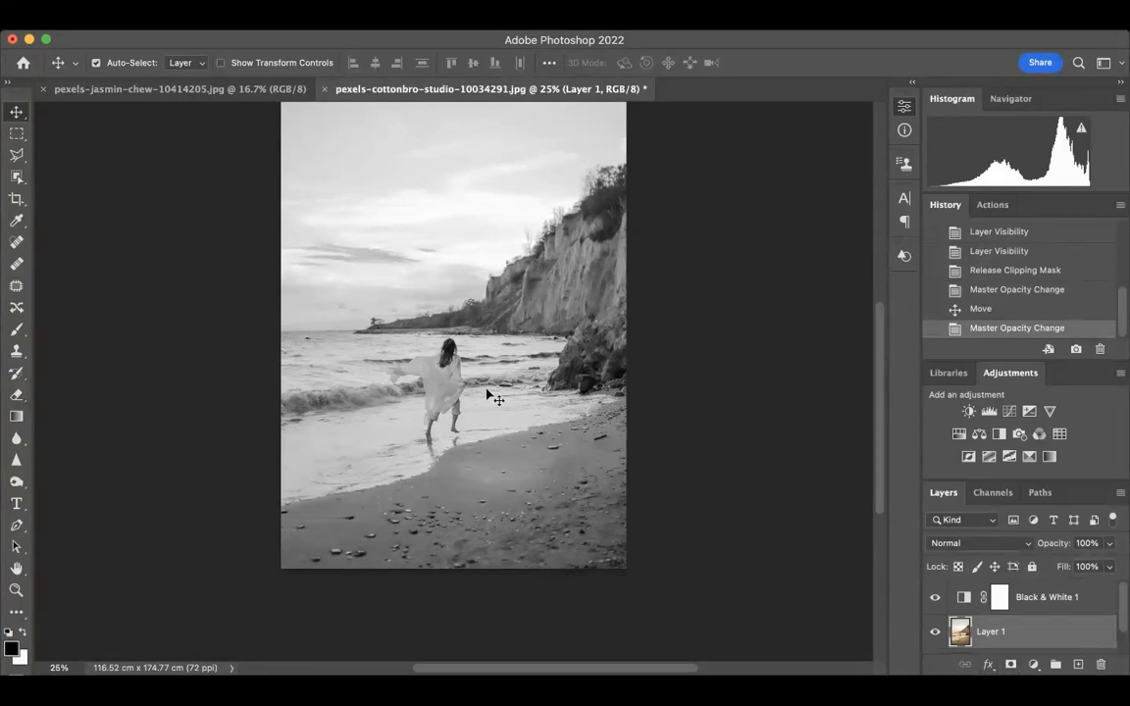
click(1010, 667)
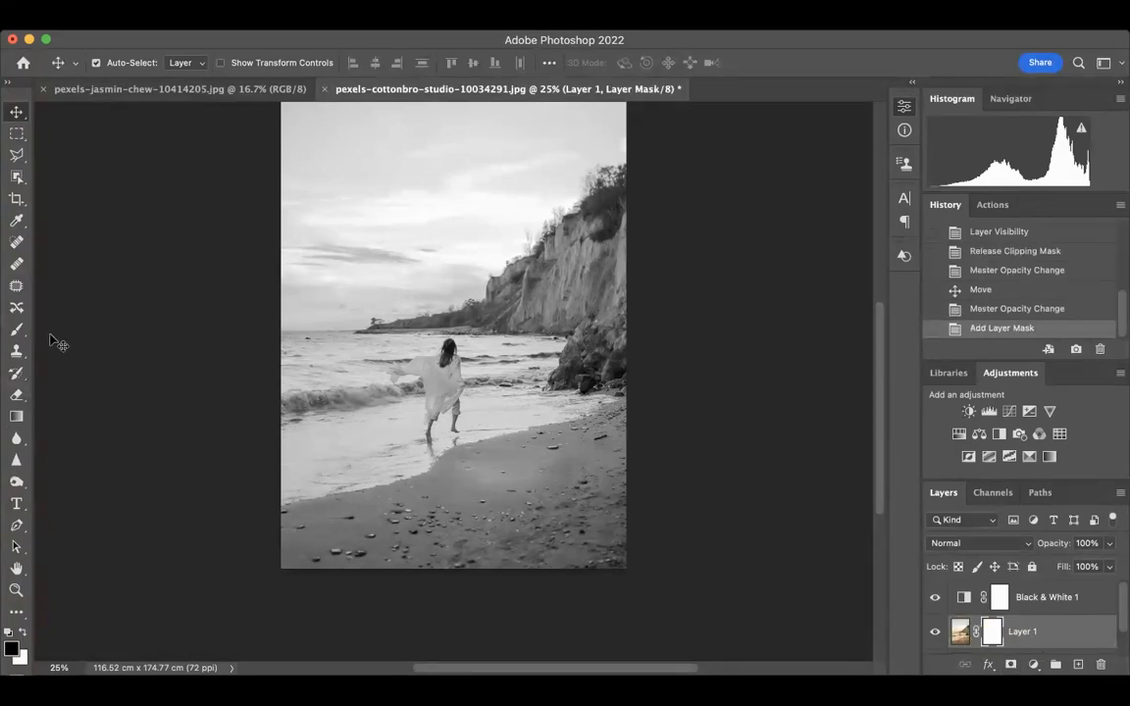
- Paint black on Layer 1's mask with the 1100 px brush over the woman in the field, and paint the area back with white
click(17, 331)
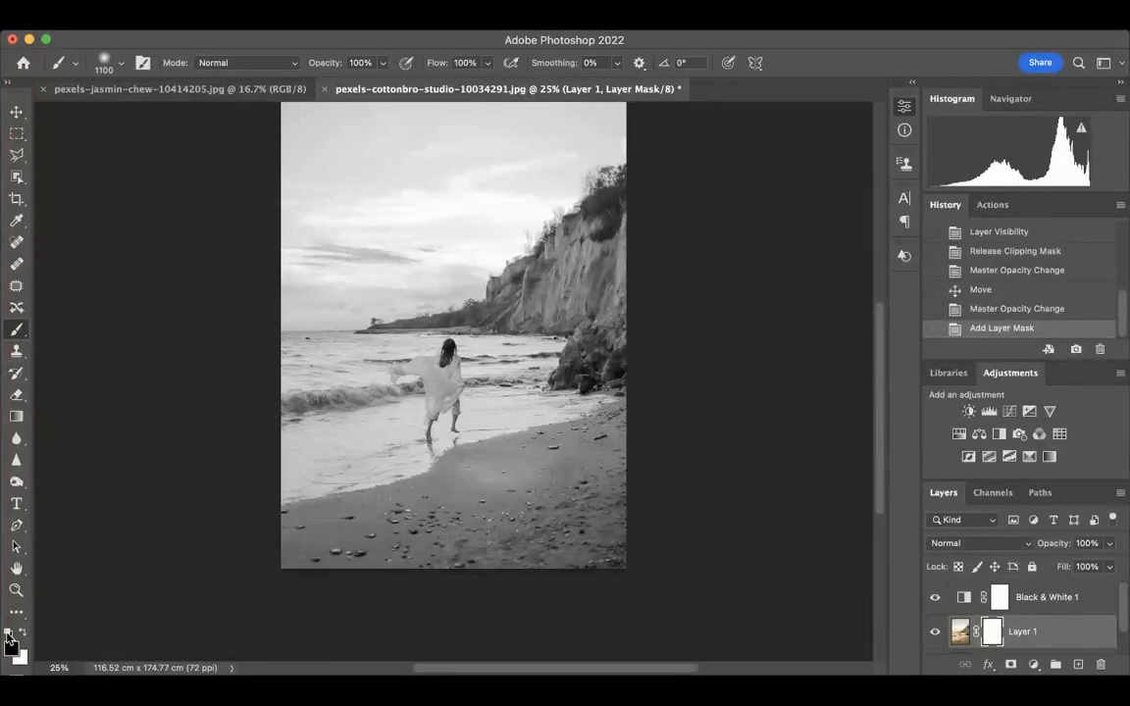
key(x)
click(22, 634)
click(22, 633)
click(21, 634)
mouse_move(341, 404)
mouse_down()
mouse_move(442, 314)
mouse_move(392, 451)
mouse_move(413, 196)
mouse_move(272, 384)
mouse_move(324, 471)
mouse_move(558, 319)
mouse_move(578, 348)
mouse_up()
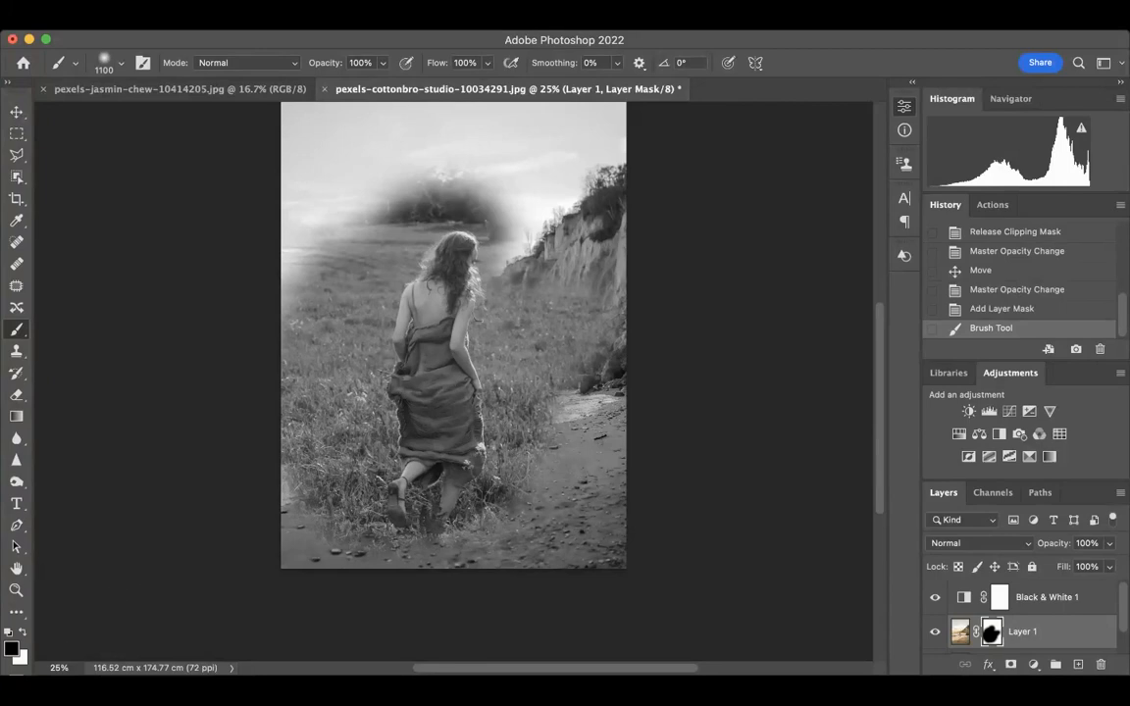
click(22, 635)
mouse_move(400, 376)
mouse_down()
mouse_move(334, 451)
mouse_move(422, 500)
mouse_move(309, 392)
mouse_move(403, 227)
mouse_move(626, 354)
mouse_move(467, 221)
mouse_move(644, 392)
mouse_move(458, 217)
mouse_move(357, 312)
mouse_up()
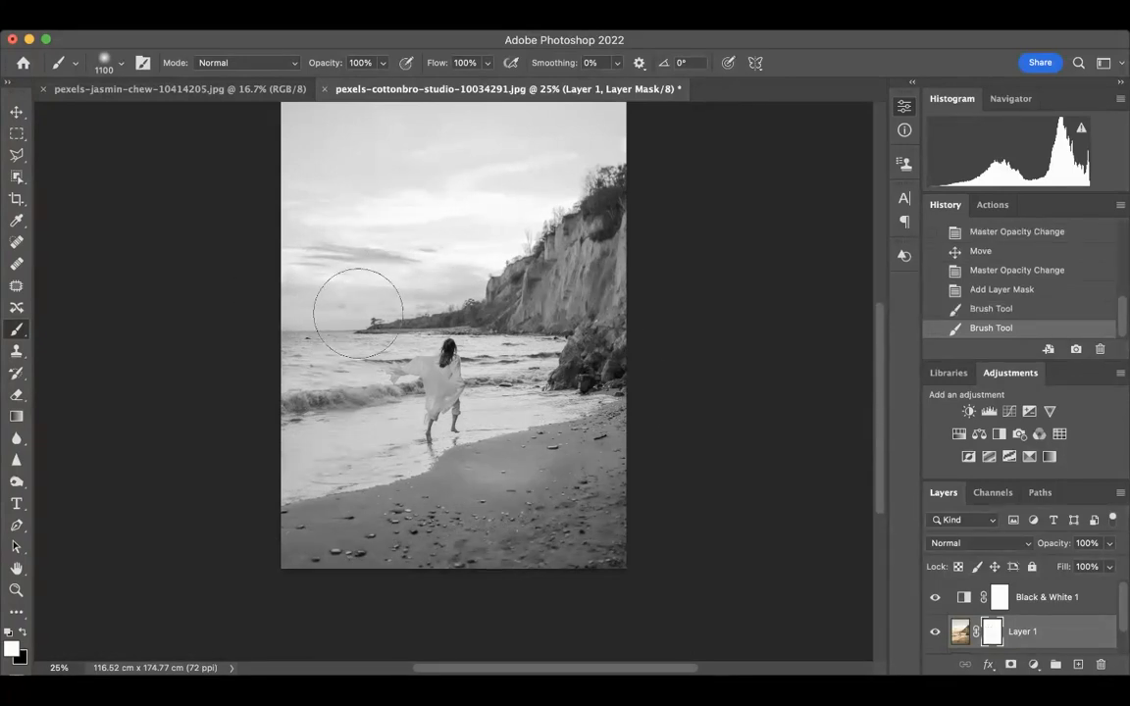
- Set the brush opacity to 49% and paint black over most of Layer 1's mask to partly reveal the field photo
click(383, 65)
drag(383, 84, 344, 86)
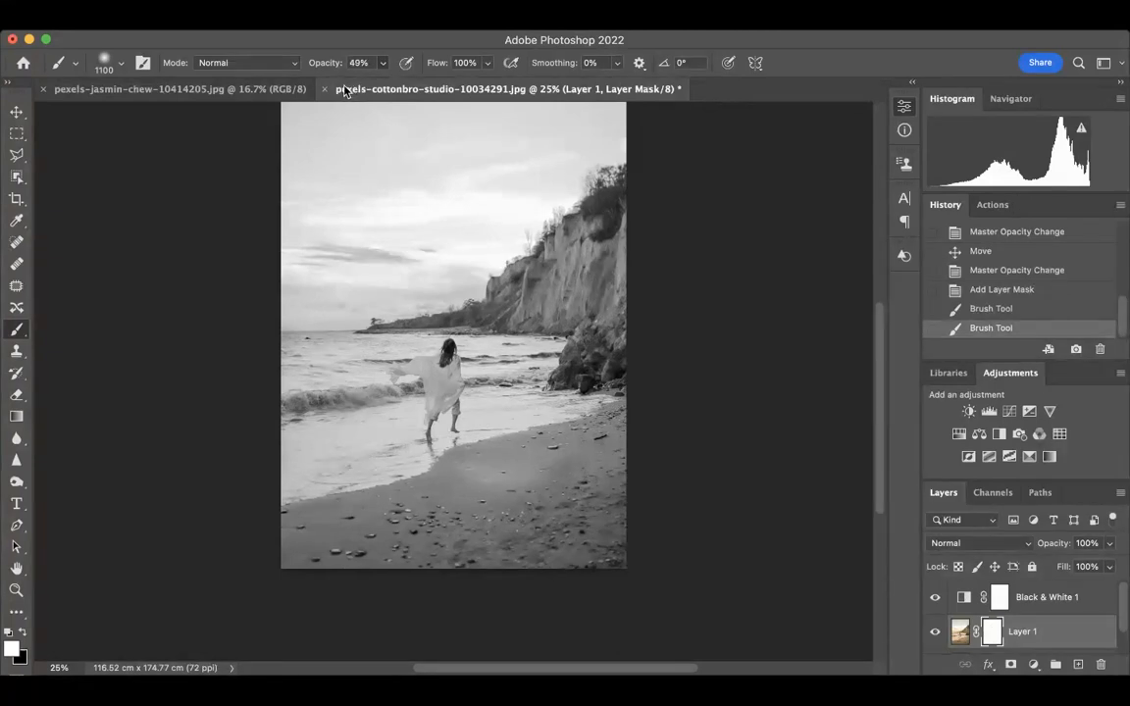
click(24, 631)
mouse_move(427, 363)
mouse_down()
mouse_move(383, 393)
mouse_move(392, 471)
mouse_move(603, 299)
mouse_move(353, 265)
mouse_move(404, 240)
mouse_move(462, 127)
mouse_move(407, 265)
mouse_move(297, 450)
mouse_move(434, 545)
mouse_move(646, 441)
mouse_move(502, 293)
mouse_move(471, 157)
mouse_move(589, 113)
mouse_move(441, 116)
mouse_up()
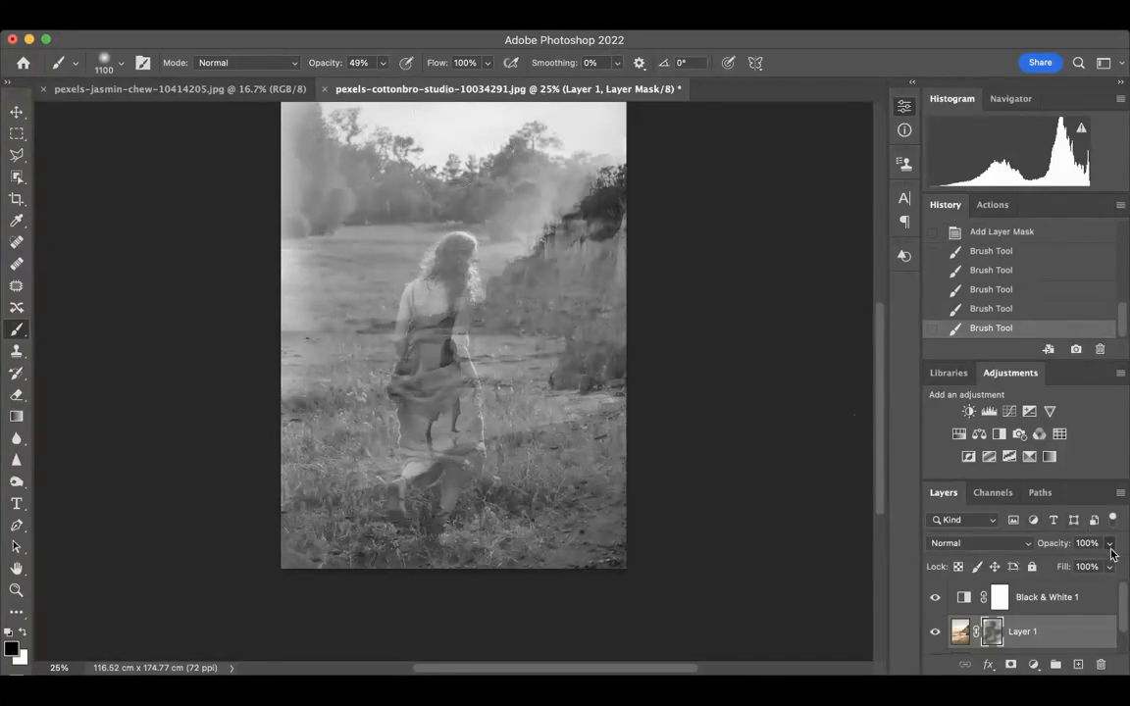
- Set Layer 1's opacity to 83%
drag(1112, 554, 1097, 564)
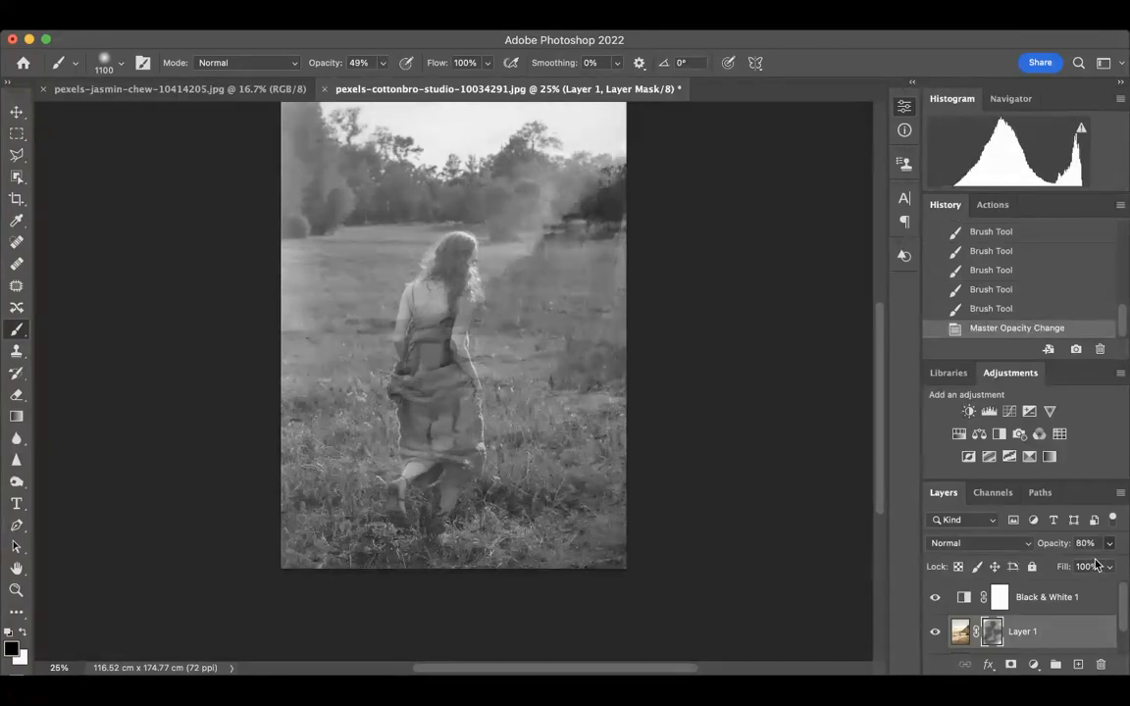
drag(1096, 560, 1098, 561)
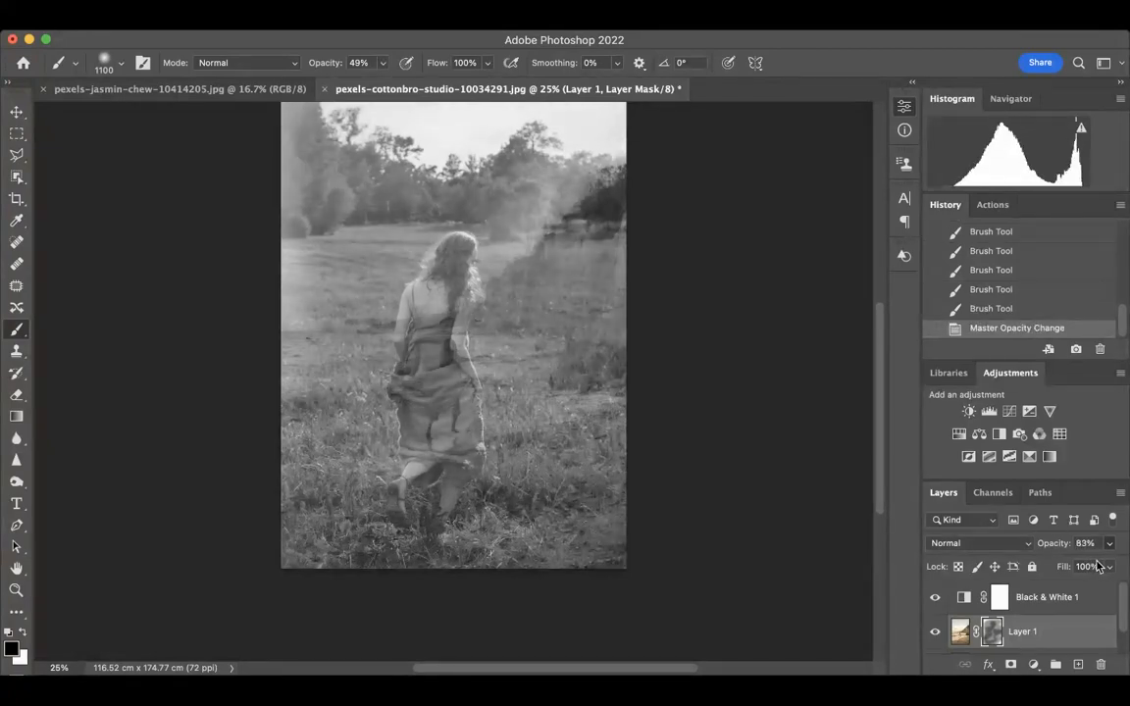
scroll(1007, 645, down, 2)
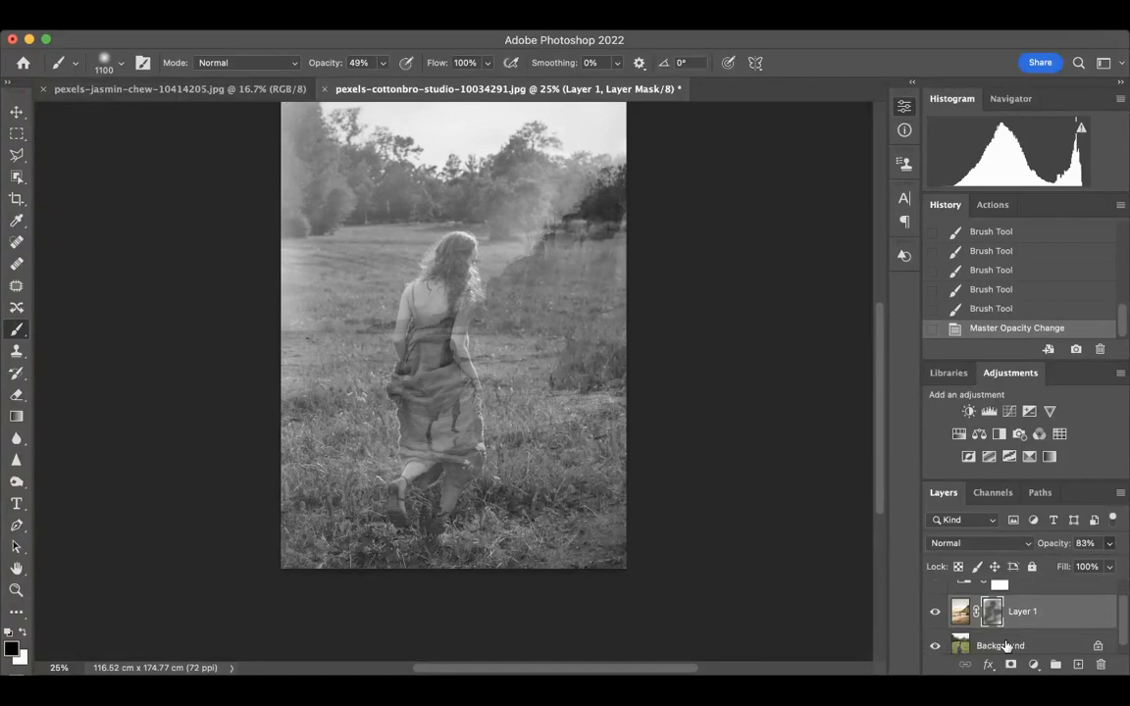
scroll(1006, 644, up, 2)
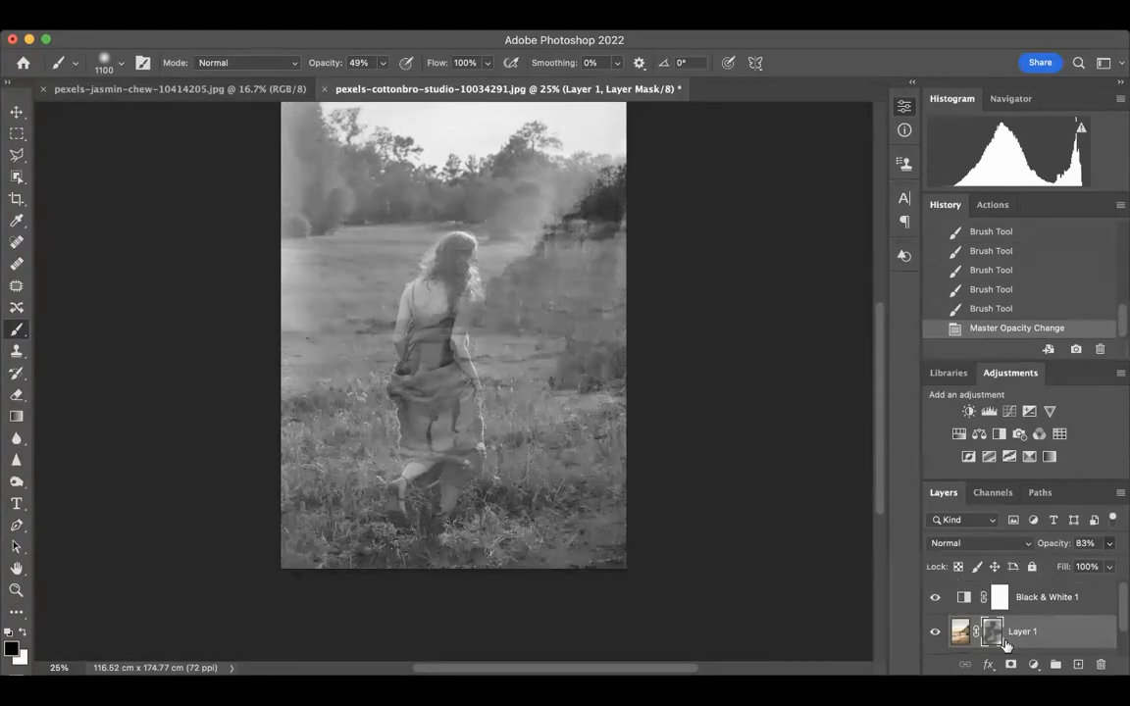
- Preview the blend in colour by toggling the Black & White adjustment, and try clipping that adjustment to Layer 1 before releasing it
click(935, 599)
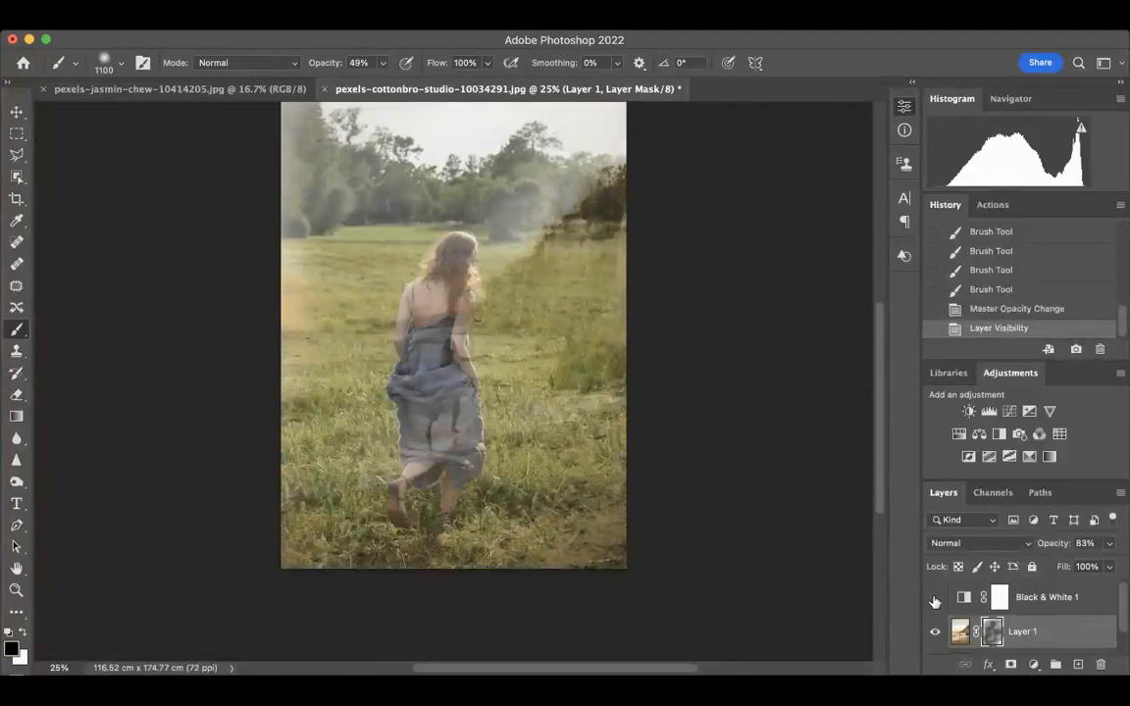
click(935, 599)
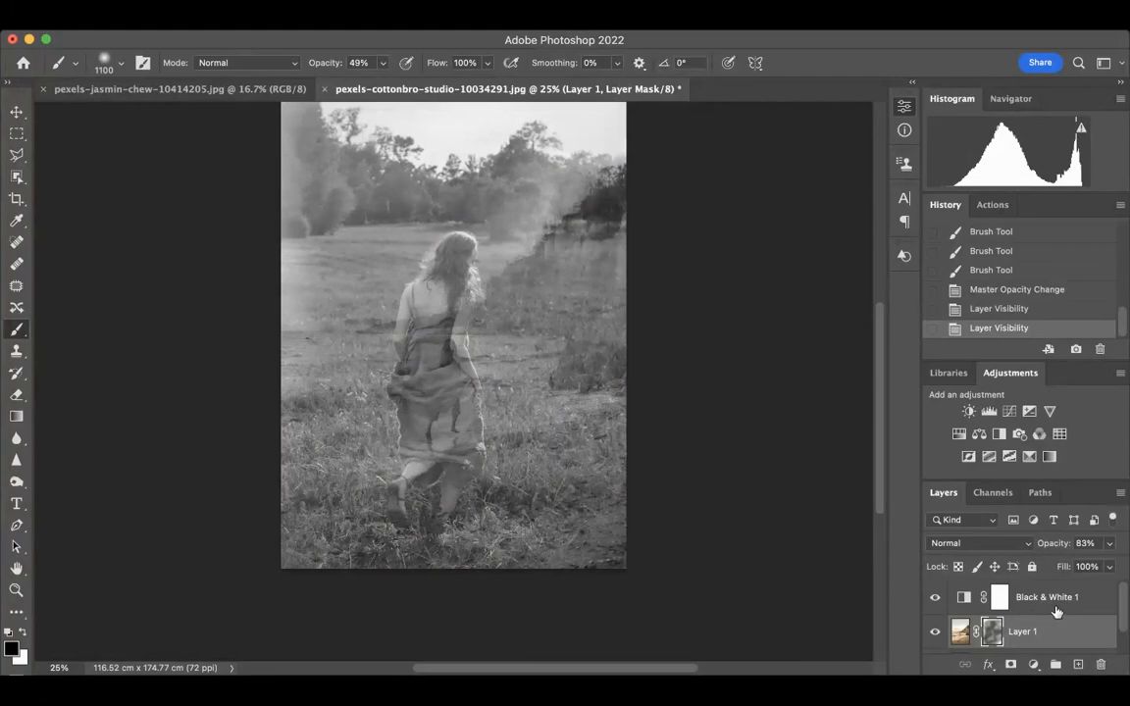
alt+click(1051, 610)
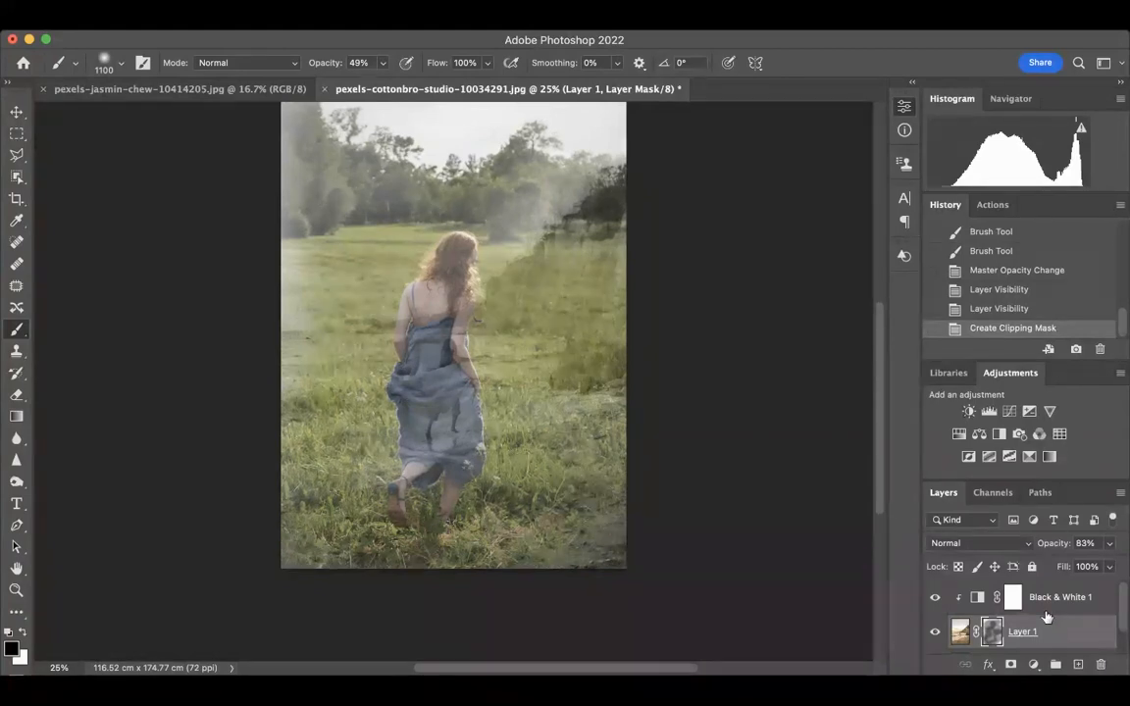
alt+click(1046, 612)
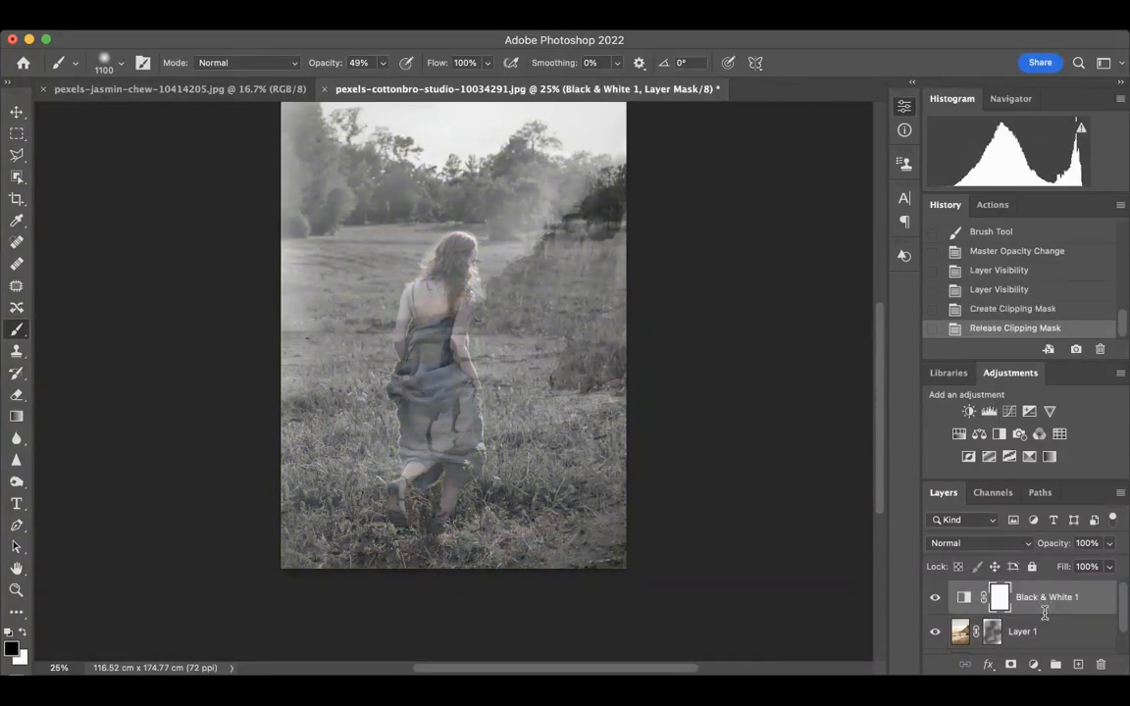